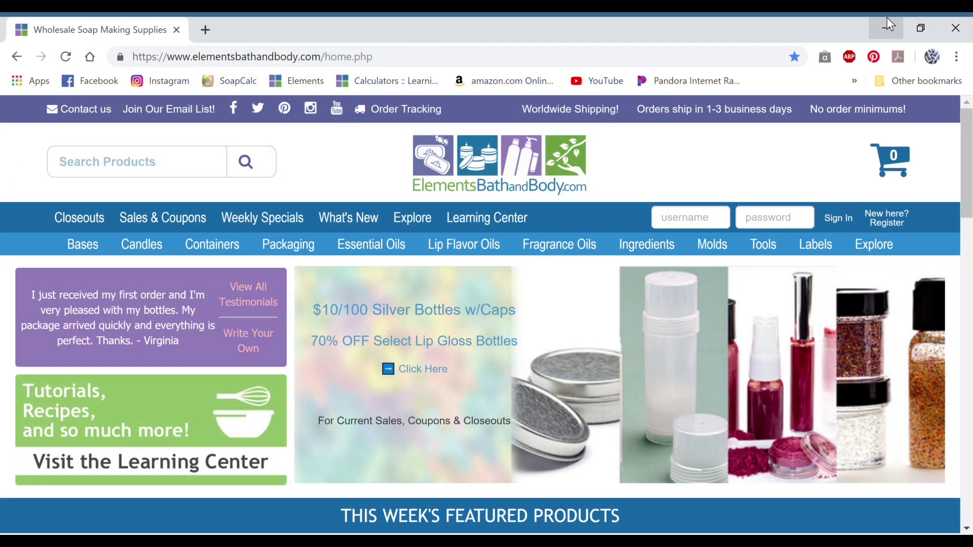
Open the Calculators page from the Learning Center menu
mouse_move(886, 251)
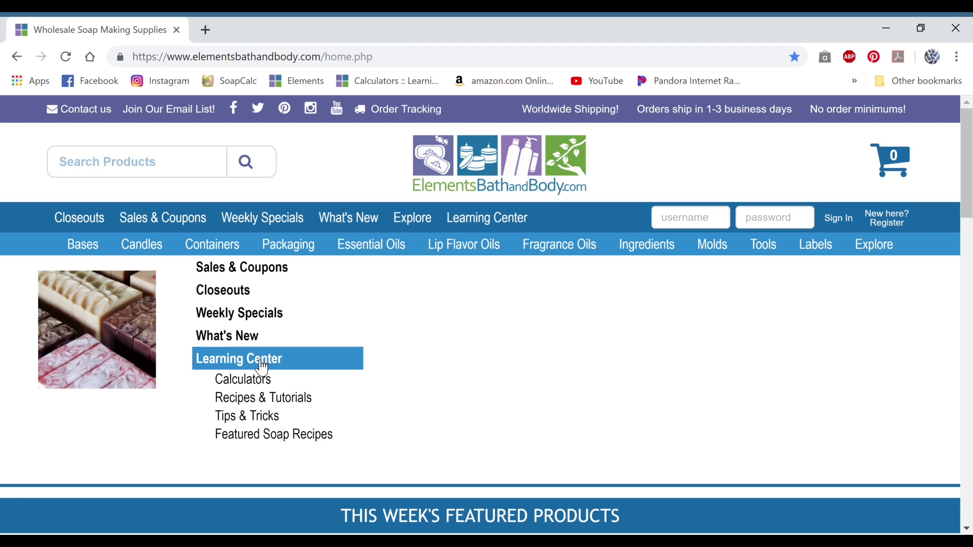
left_click(258, 388)
Scroll past the Weight Conversion, fragrance and Volume calculators to the Colorant Calculator PPS
scroll(253, 380, "down", 6)
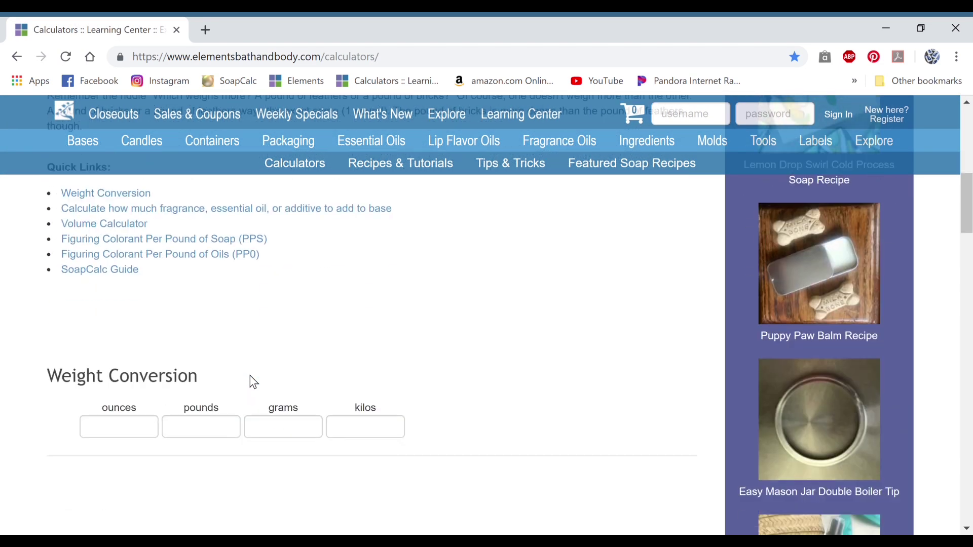
scroll(255, 383, "down", 1)
scroll(135, 385, "down", 2)
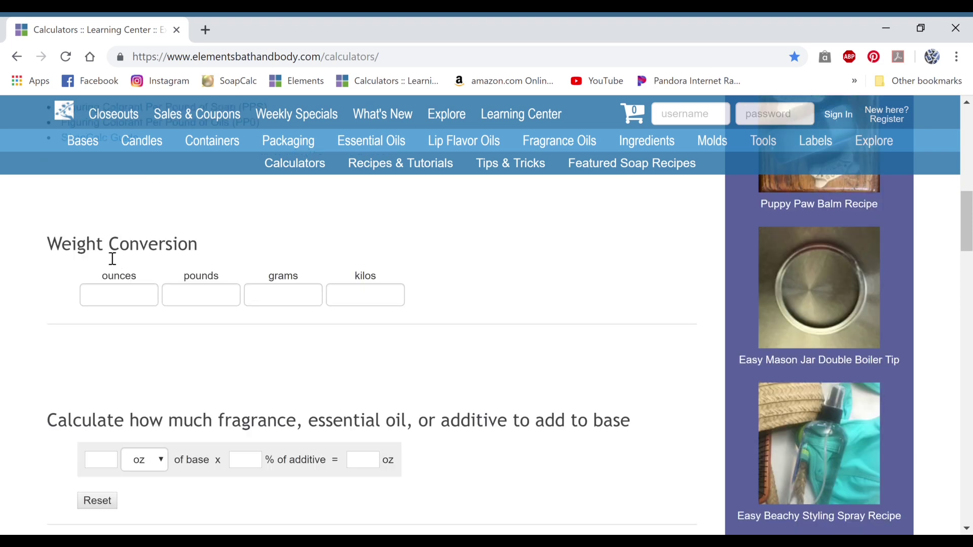
scroll(361, 281, "down", 3)
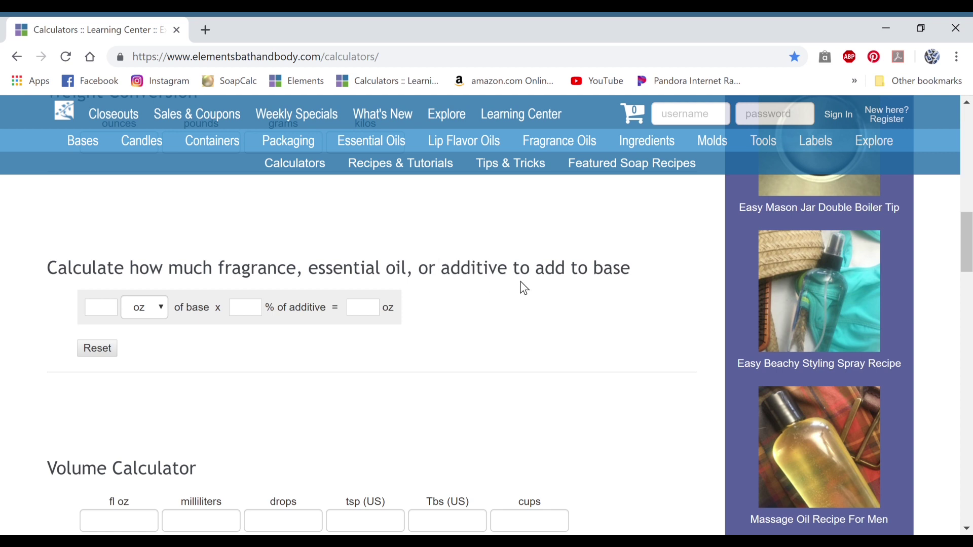
scroll(585, 301, "down", 5)
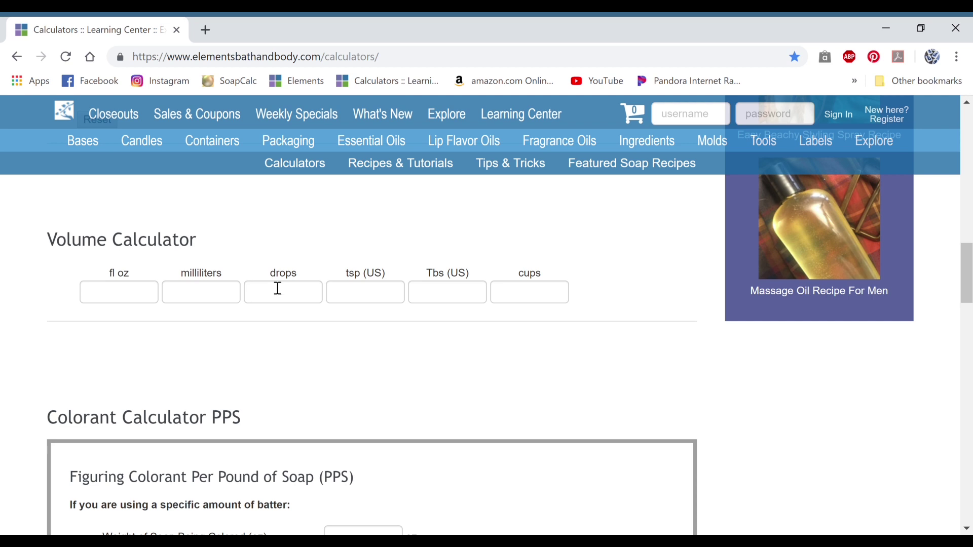
scroll(438, 430, "up", 2)
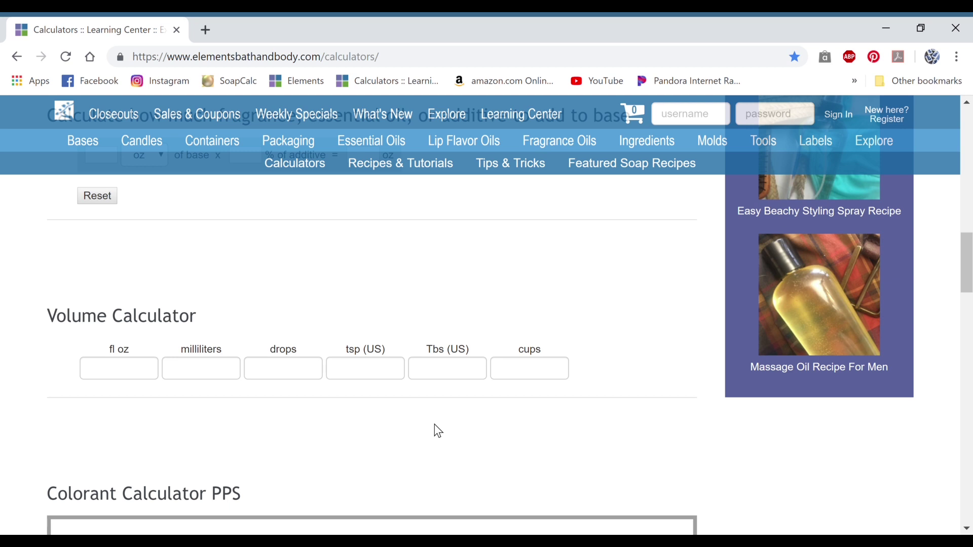
scroll(435, 429, "down", 4)
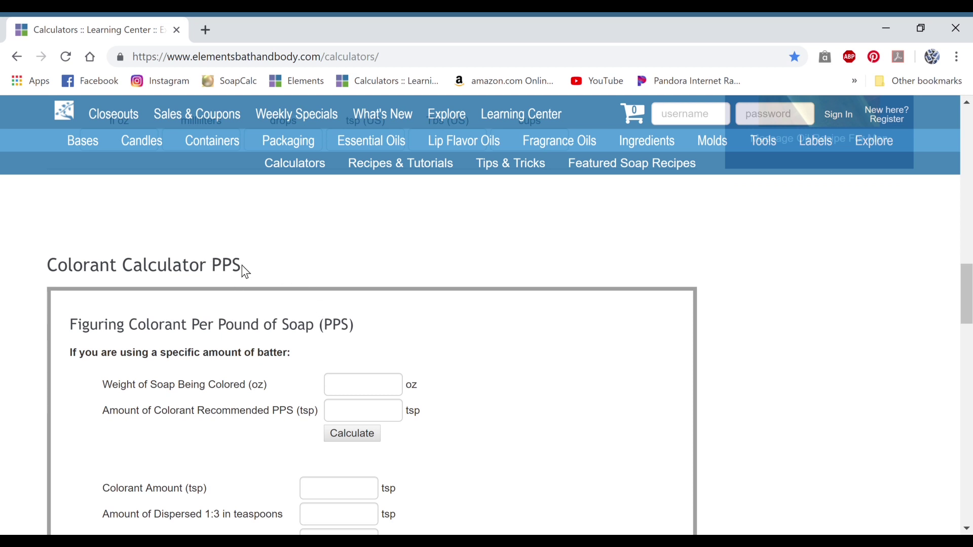
Scroll through the PPS and PPO colorant forms, returning to the Colorant Calculator PPO heading
scroll(248, 274, "down", 5)
scroll(247, 270, "down", 1)
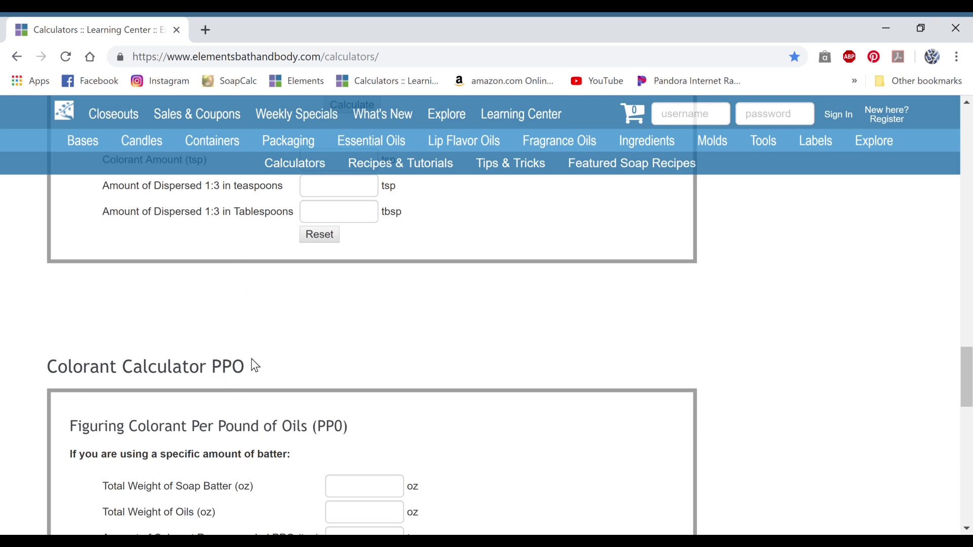
scroll(409, 388, "up", 9)
scroll(410, 388, "up", 2)
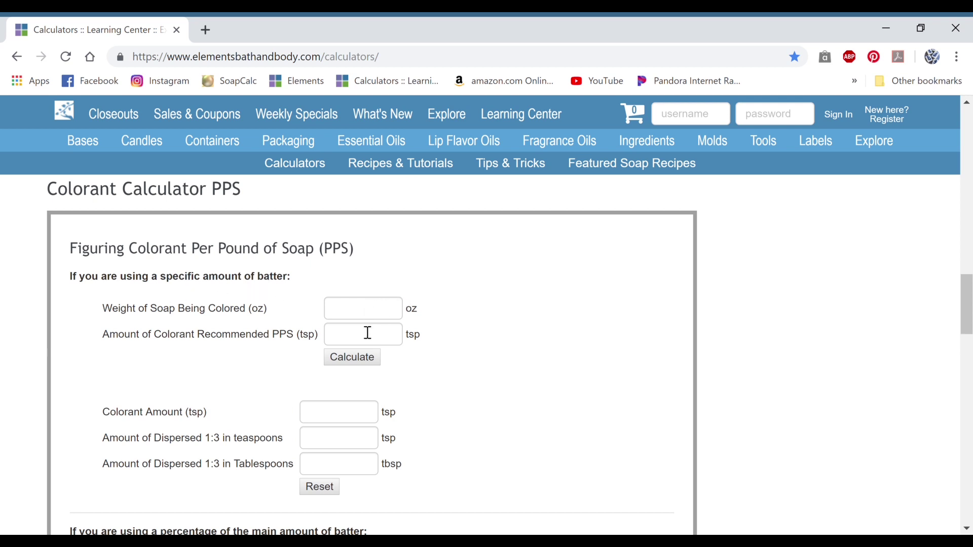
scroll(365, 320, "down", 5)
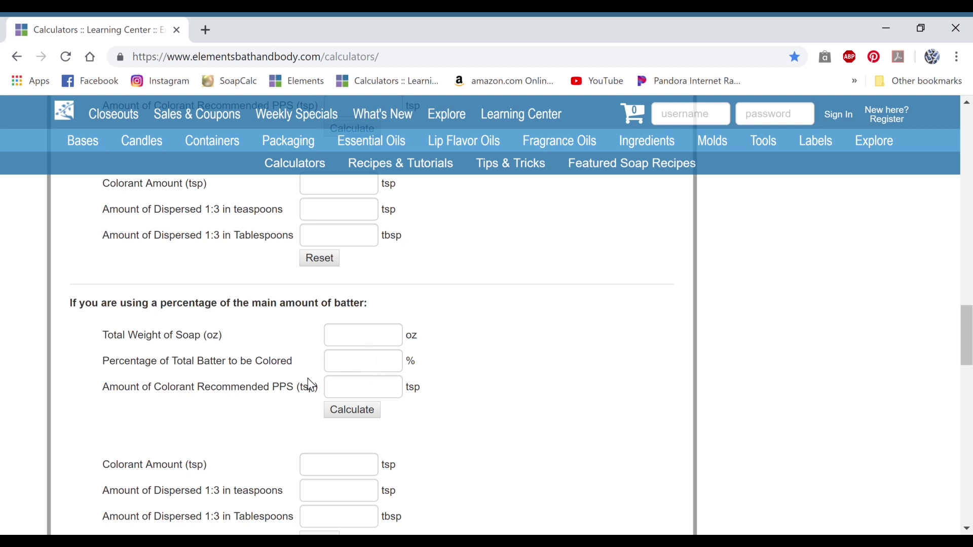
scroll(299, 371, "down", 9)
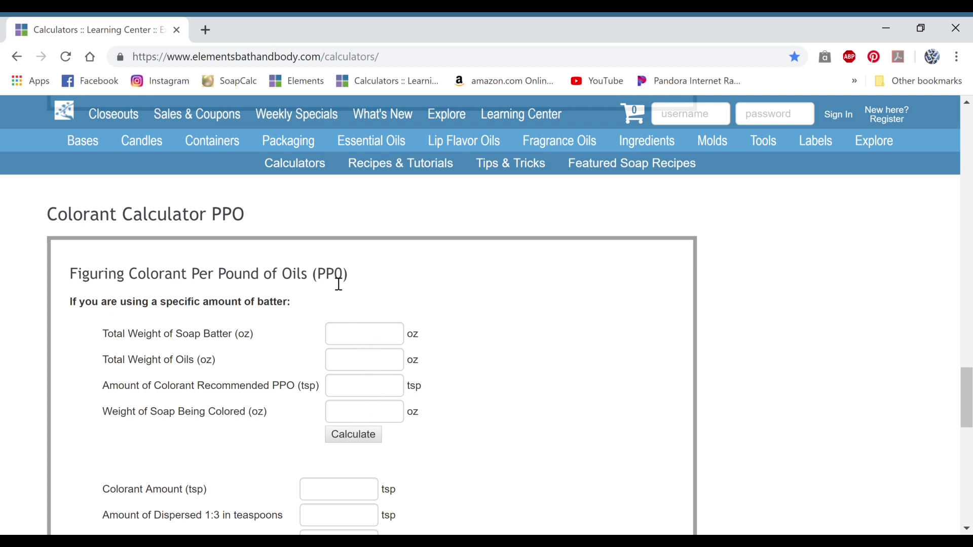
scroll(407, 348, "down", 5)
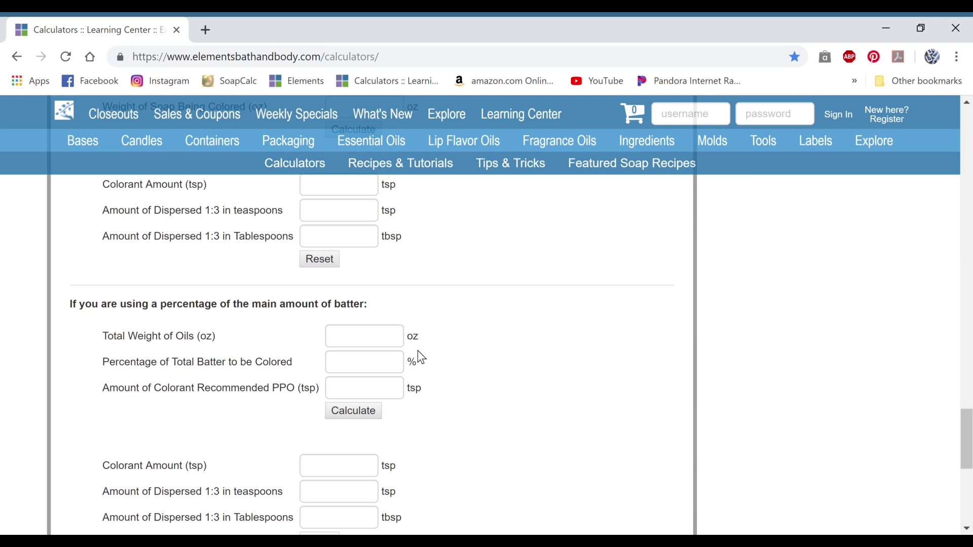
scroll(423, 358, "down", 1)
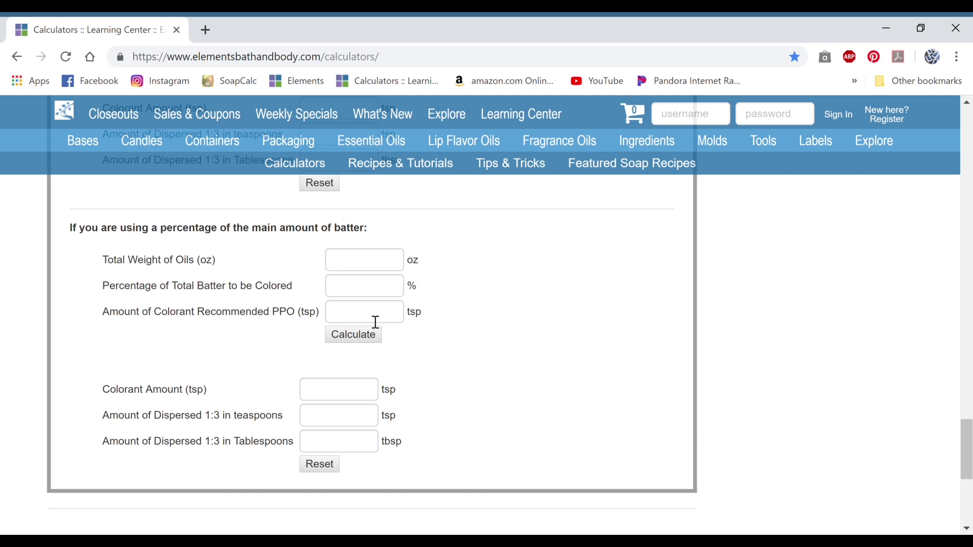
scroll(514, 376, "up", 6)
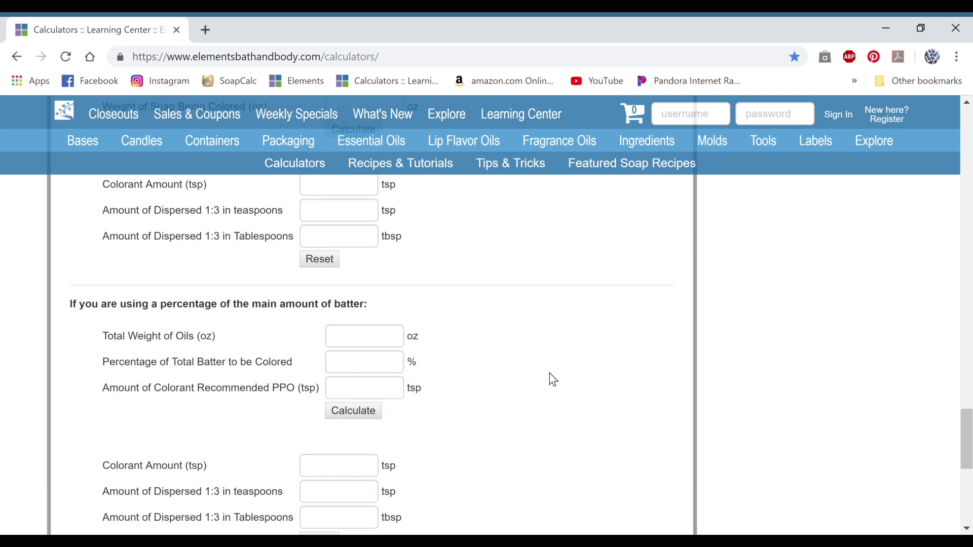
scroll(556, 376, "up", 2)
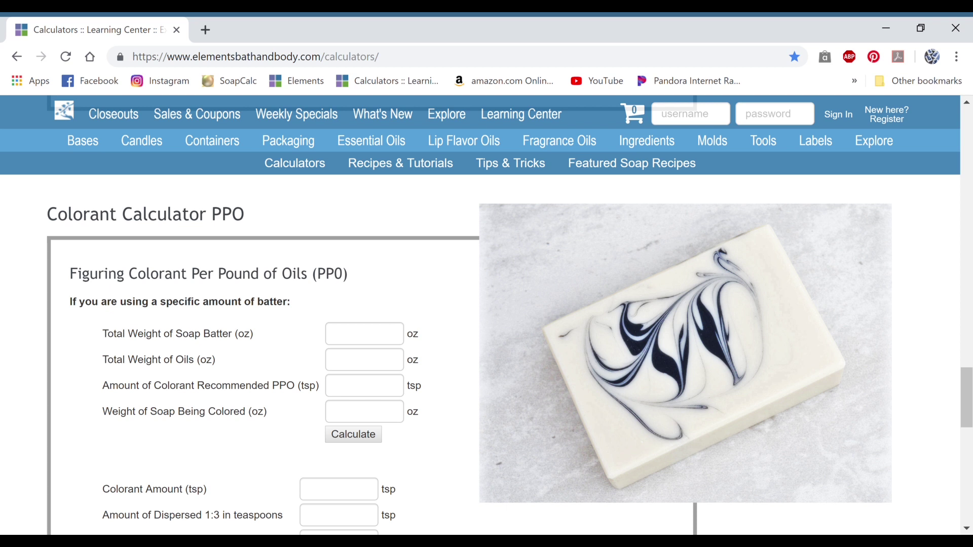
Enter 6 oz soap and 1.5 tsp PPS in the PPS form, calculating 0.563 tsp colorant
scroll(326, 276, "up", 10)
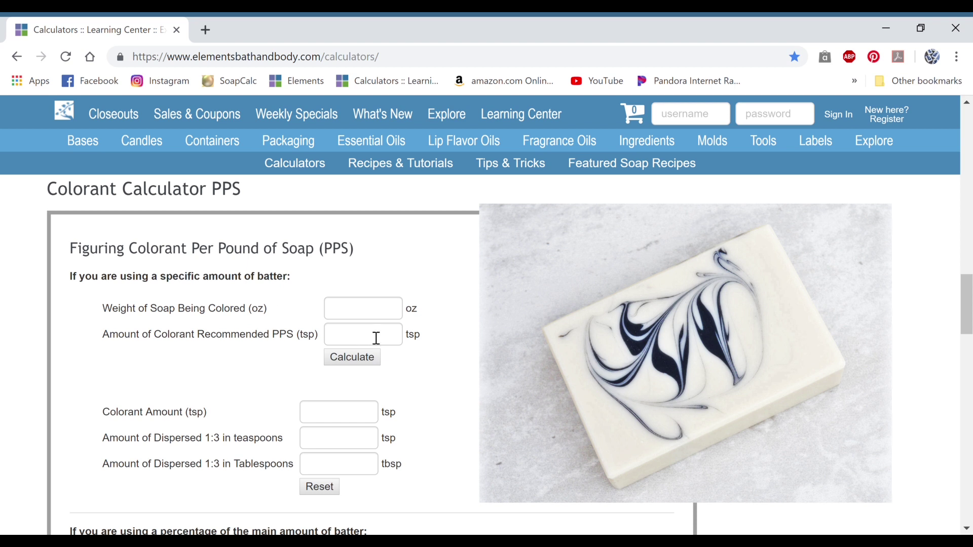
left_click(381, 314)
type("62.18")
left_click(429, 286)
left_click(367, 343)
type("1.5")
left_click(351, 357)
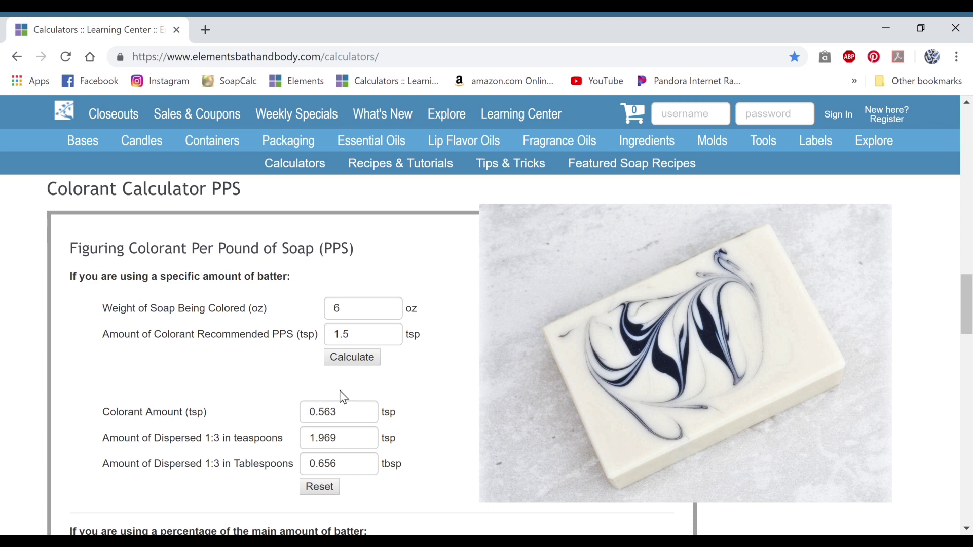
scroll(373, 386, "down", 12)
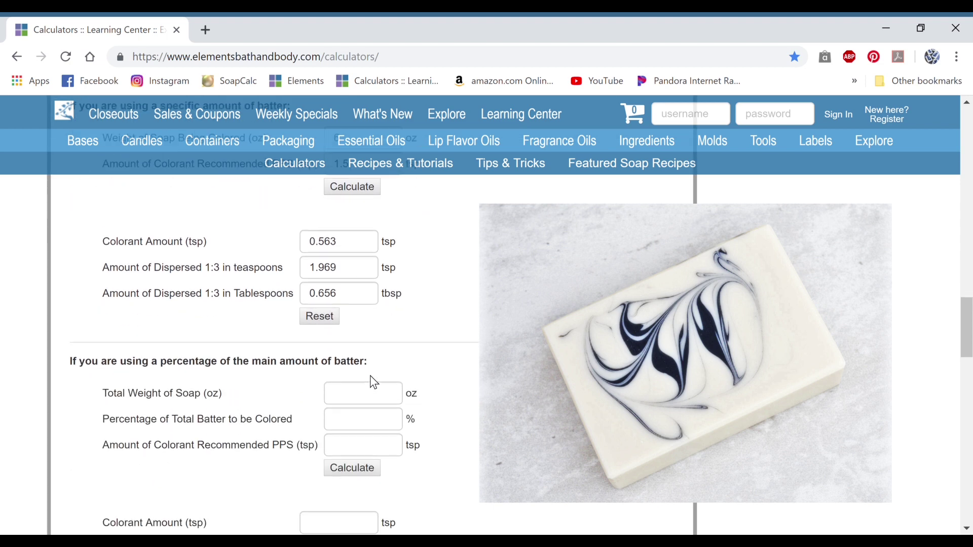
Enter 46.6 oz batter, 33.5 oz oils, 1 tsp PPO and 40.6 oz colored, then calculate
scroll(374, 383, "down", 2)
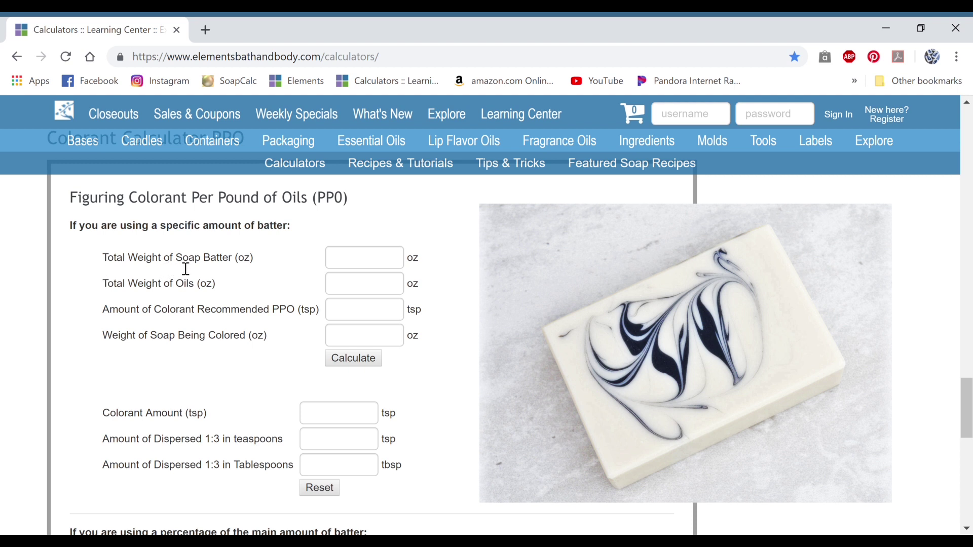
left_click(380, 262)
type("46.6")
left_click(367, 289)
type("33.5")
left_click(398, 315)
type("1")
left_click(347, 341)
type("40.6")
left_click(353, 359)
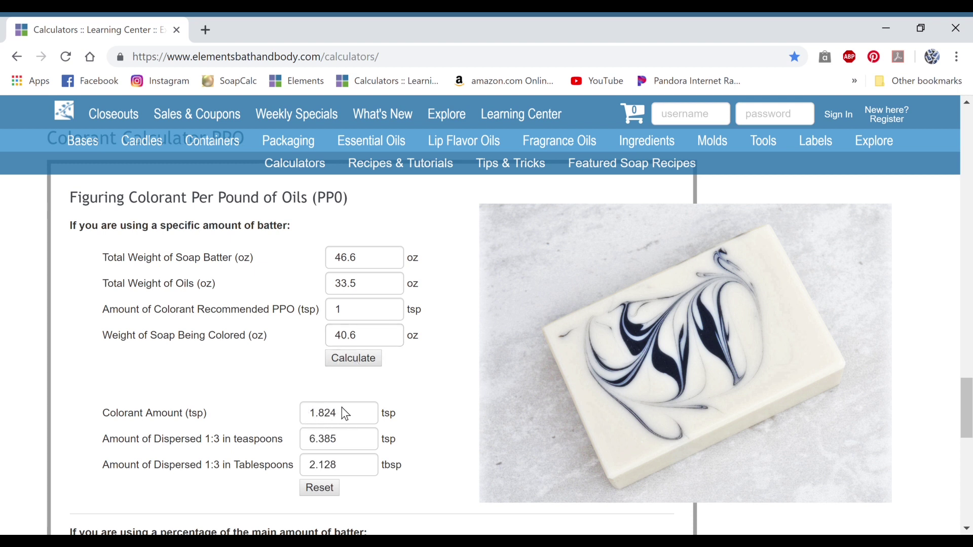
Scroll around the PPO results to check the 1.824 tsp colorant amount
scroll(346, 413, "down", 1)
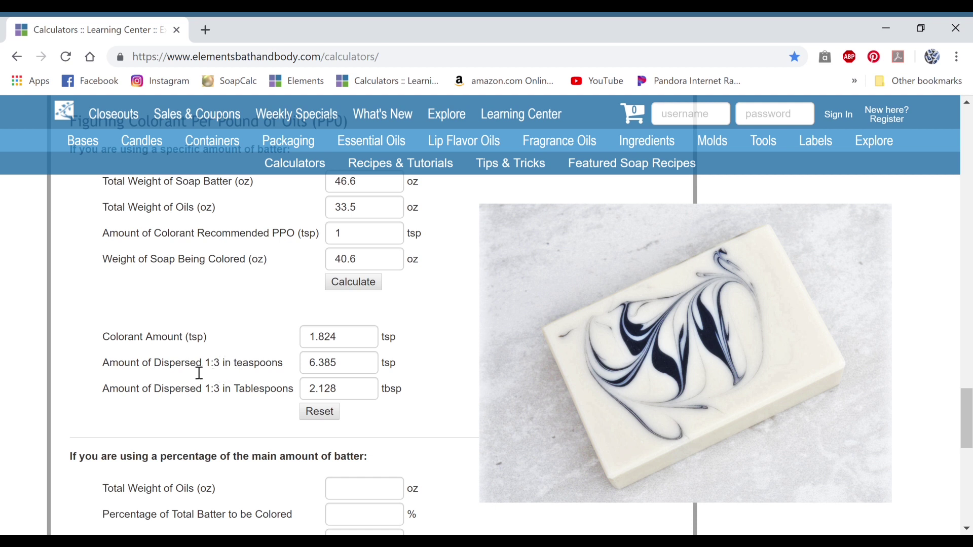
scroll(347, 390, "up", 4)
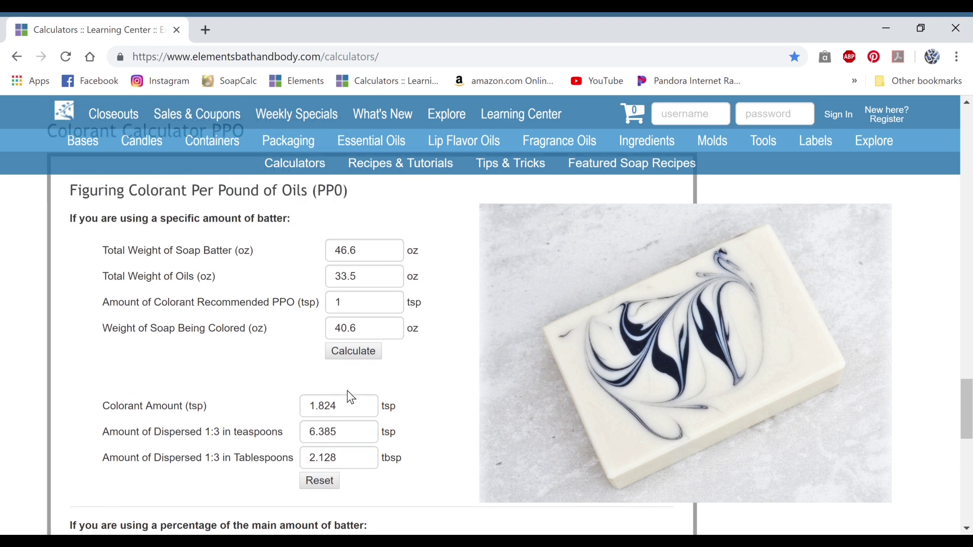
scroll(348, 391, "down", 7)
scroll(347, 389, "down", 3)
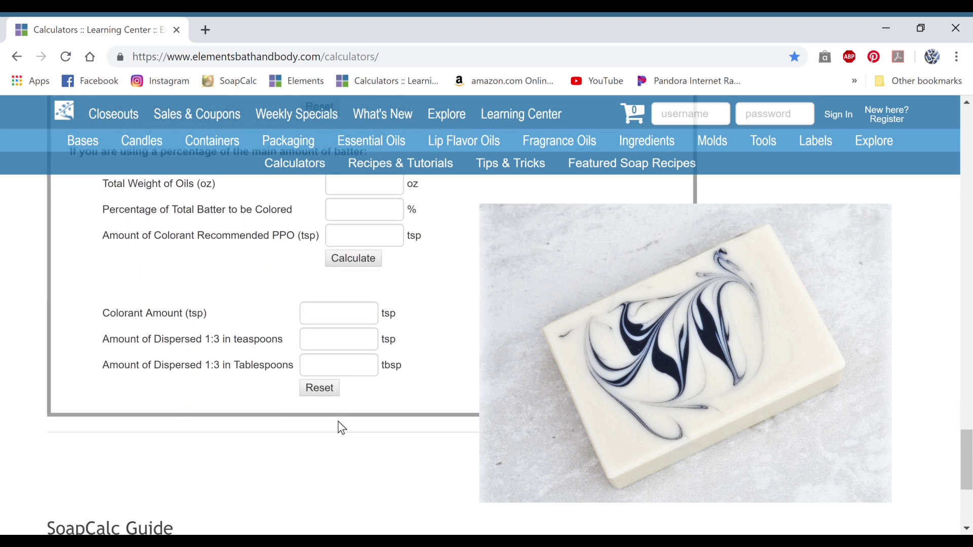
scroll(356, 339, "down", 2)
scroll(356, 337, "up", 2)
scroll(355, 350, "up", 7)
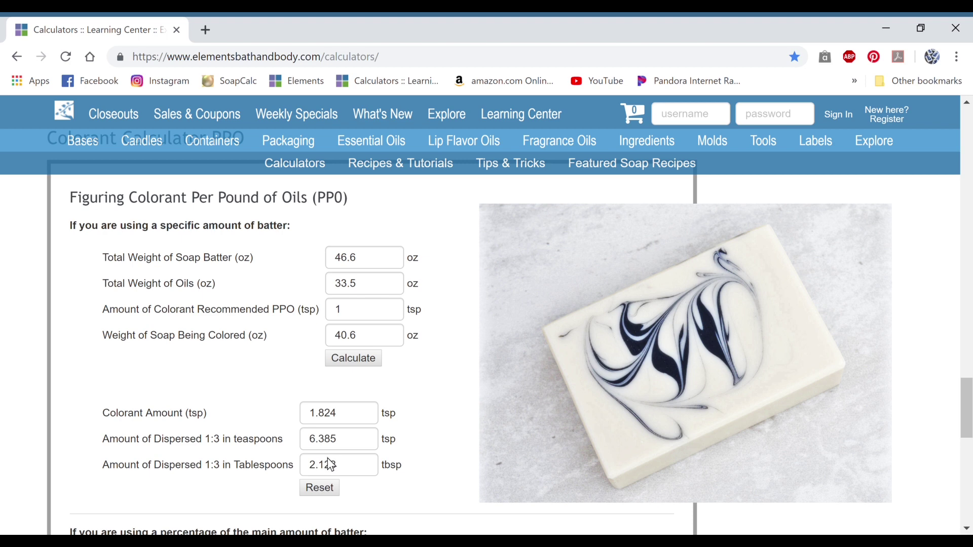
scroll(378, 431, "down", 5)
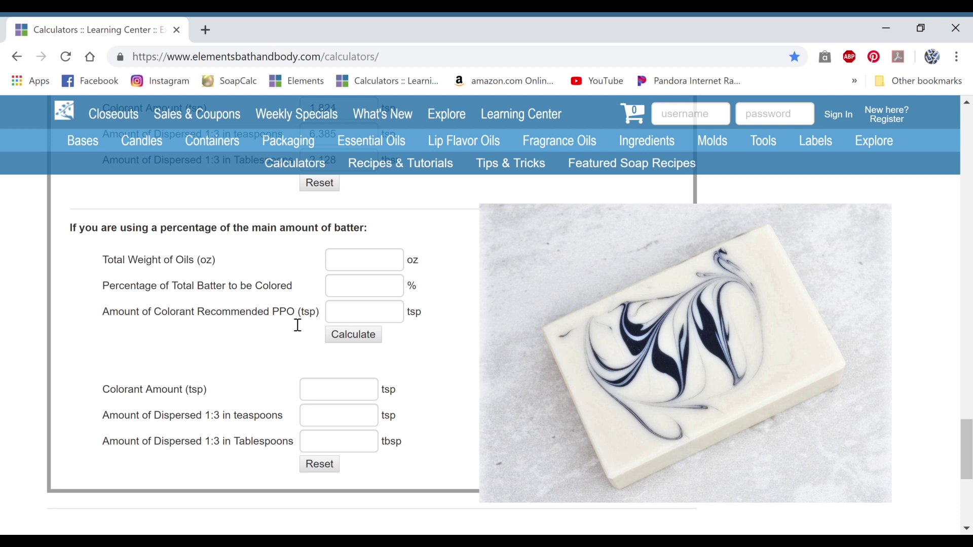
Compute PPO colorant for 100% of 33.5 oz oils at 1 tsp PPO
left_click(364, 263)
type("33.5")
key("Tab")
type("100")
left_click(358, 318)
type("1")
left_click(367, 335)
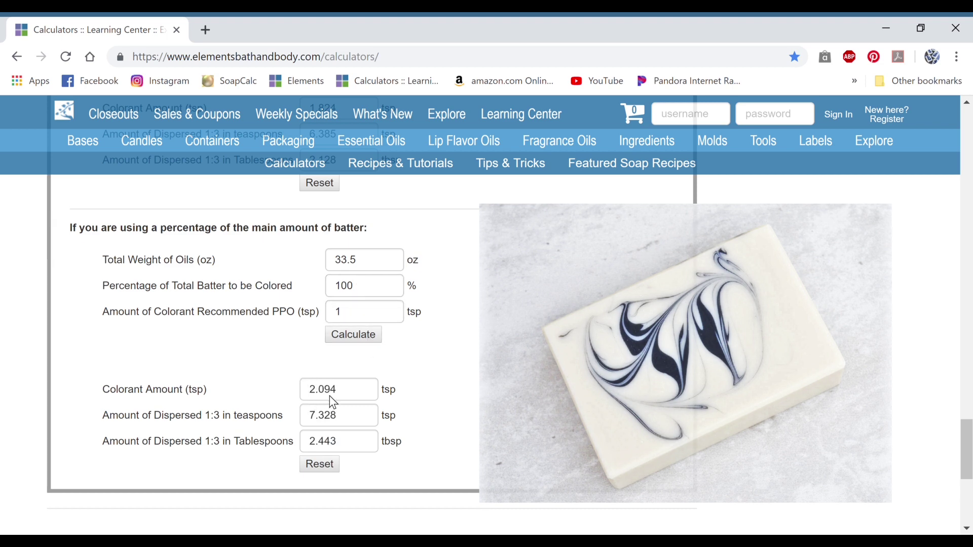
Reset both the percentage and specific-batter PPO forms to clear their entries
scroll(495, 424, "up", 3)
scroll(495, 425, "up", 2)
scroll(495, 425, "down", 3)
scroll(407, 419, "down", 1)
left_click(332, 466)
scroll(331, 462, "up", 3)
left_click(321, 337)
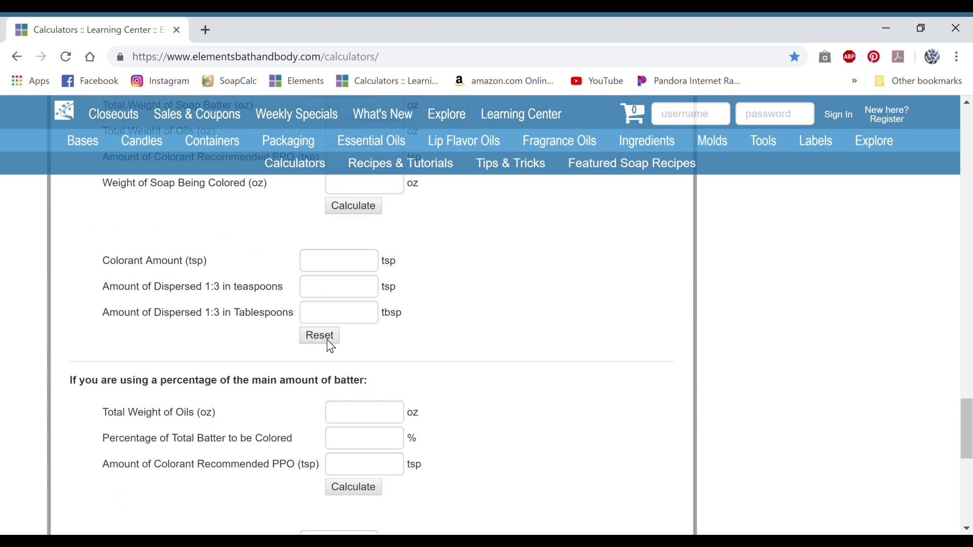
scroll(407, 375, "up", 5)
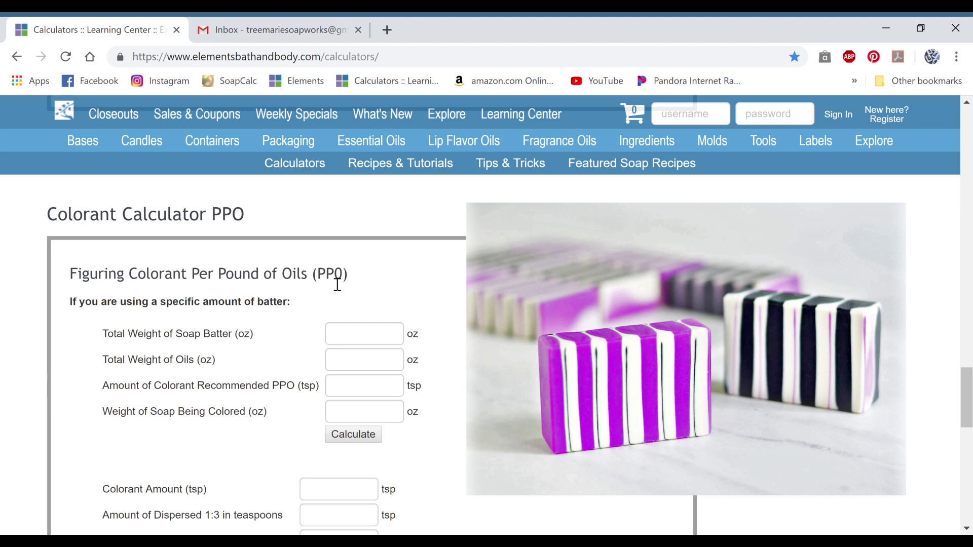
Enter 45 oz soap, 33.3% of batter and 1.5 tsp PPS, calculating 1.405 tsp colorant
scroll(337, 285, "down", 7)
scroll(337, 283, "up", 1)
scroll(332, 278, "down", 1)
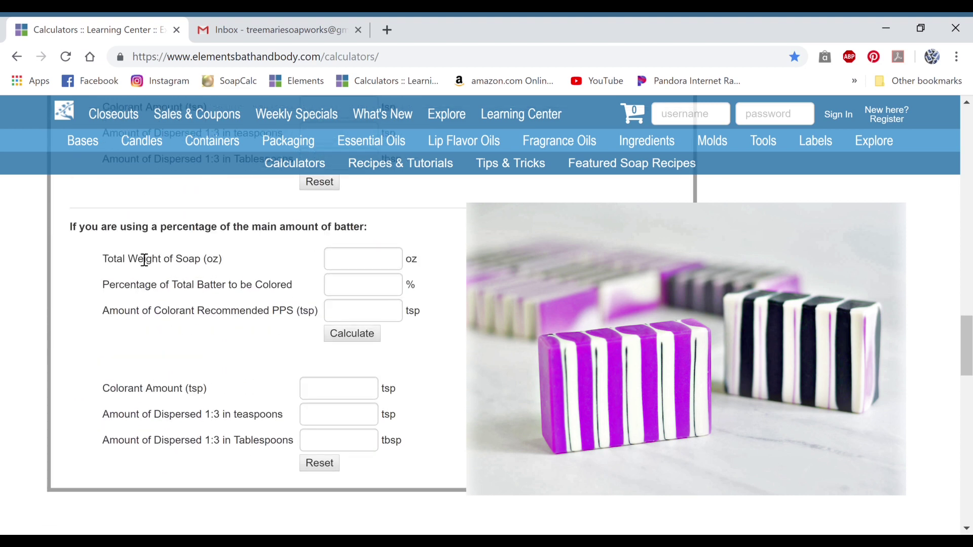
scroll(178, 268, "up", 6)
scroll(183, 273, "down", 2)
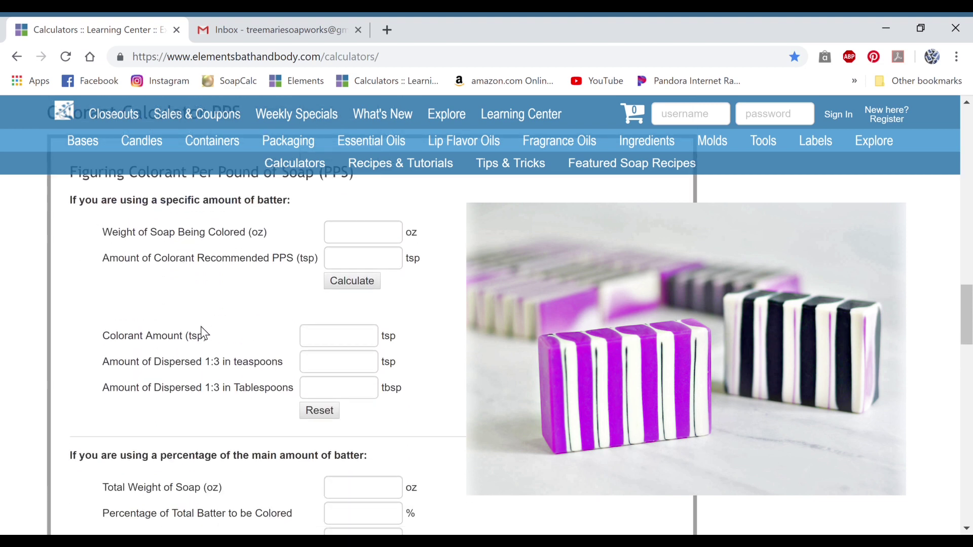
scroll(231, 459, "down", 4)
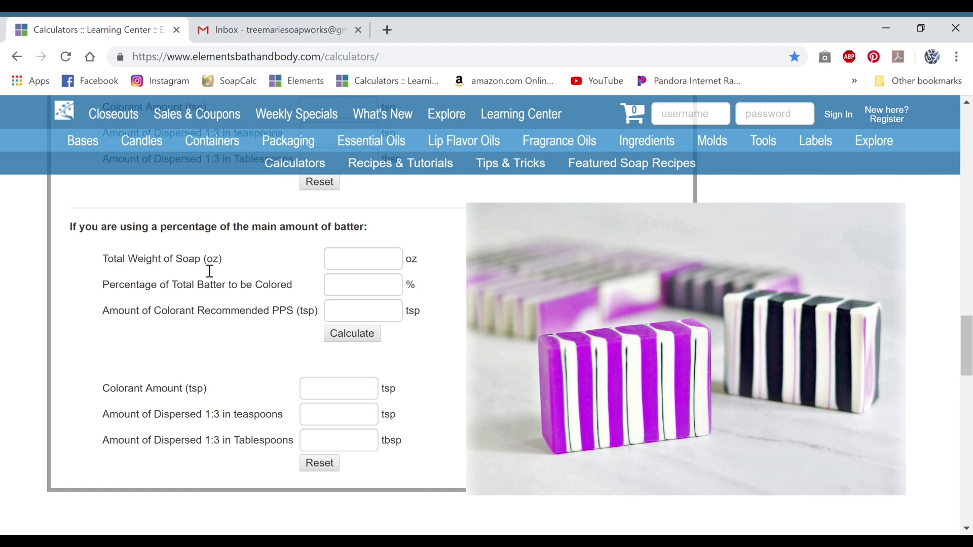
left_click(348, 261)
left_click(360, 285)
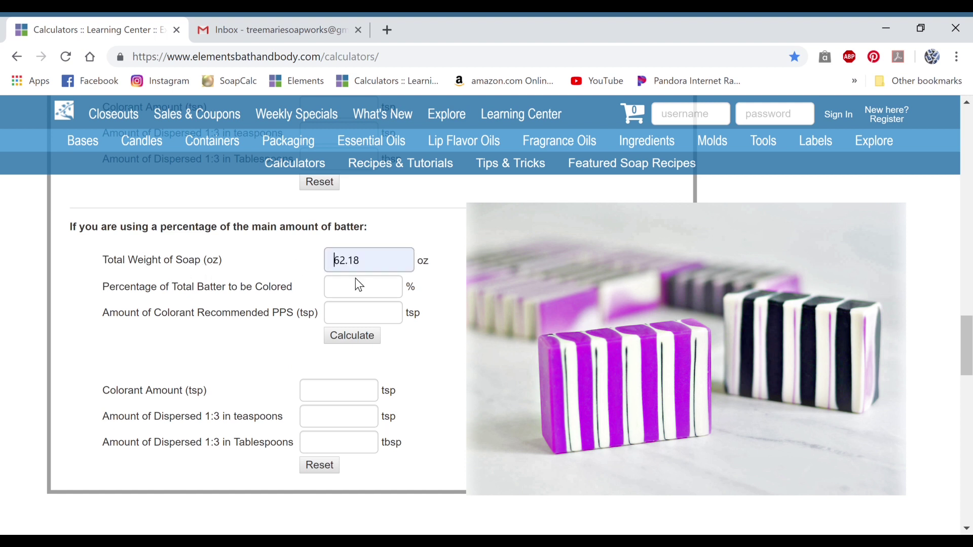
type("45")
key("Tab")
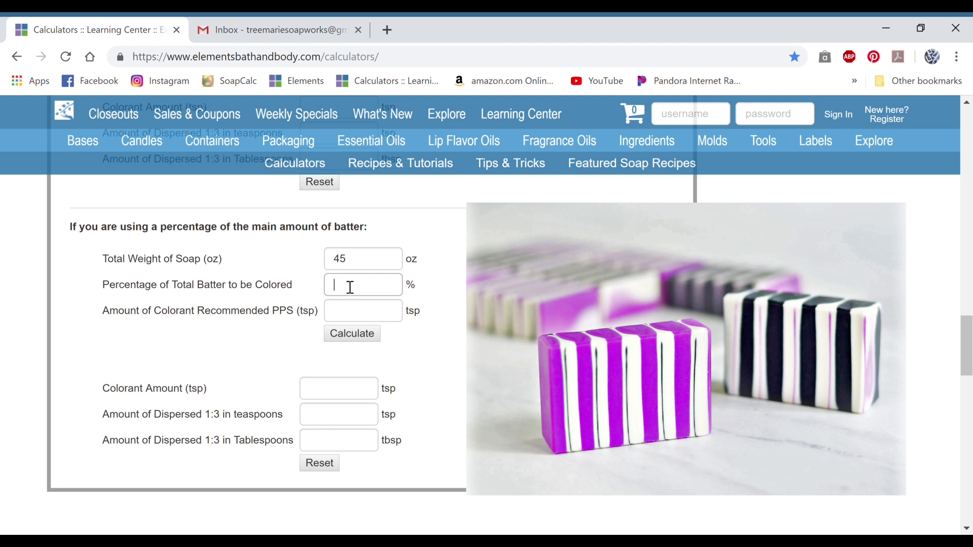
type("33.3")
left_click(351, 316)
type("1.5")
left_click(359, 339)
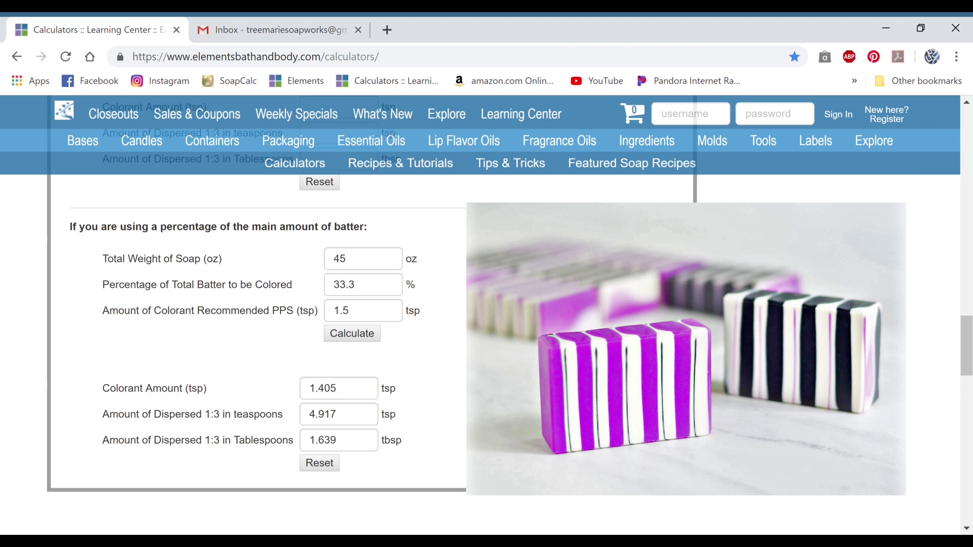
Enter 33.5 oz oils, 33.3% and 1 tsp PPO in the percentage form, calculating 0.697 tsp
scroll(487, 314, "down", 12)
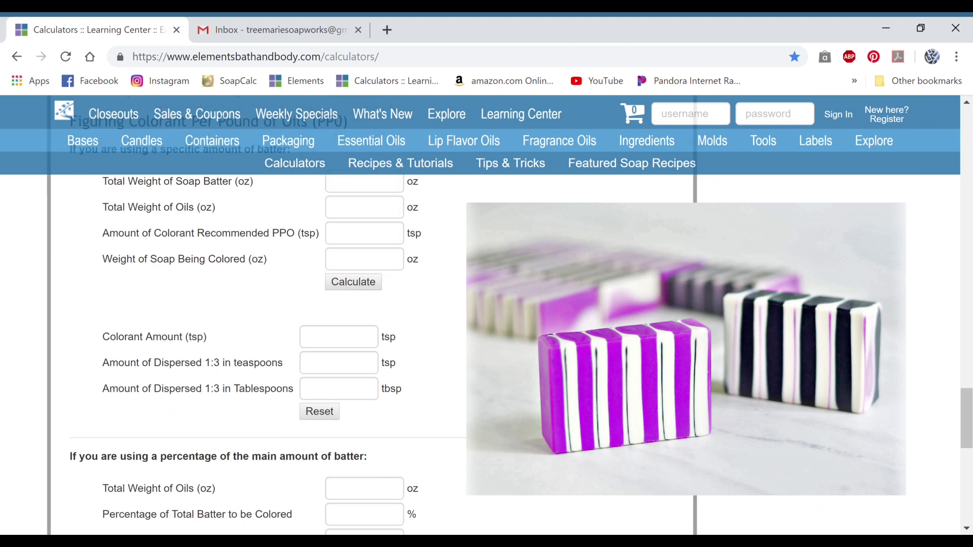
scroll(487, 314, "down", 3)
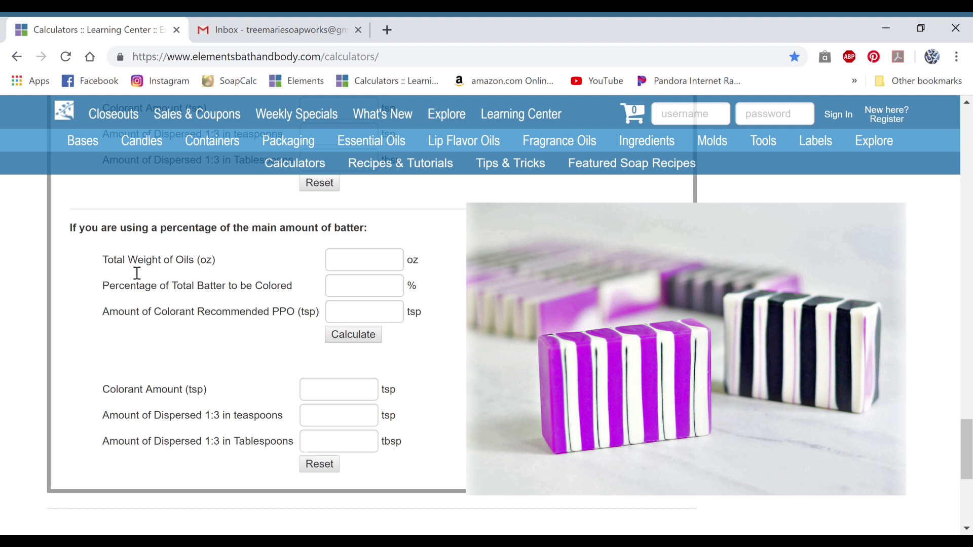
left_click(351, 263)
type("33.5")
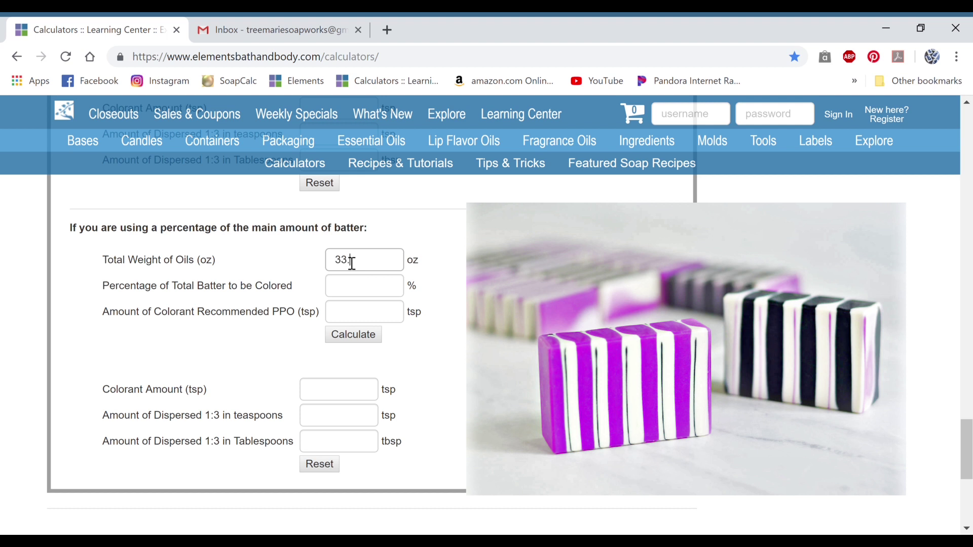
left_click(359, 292)
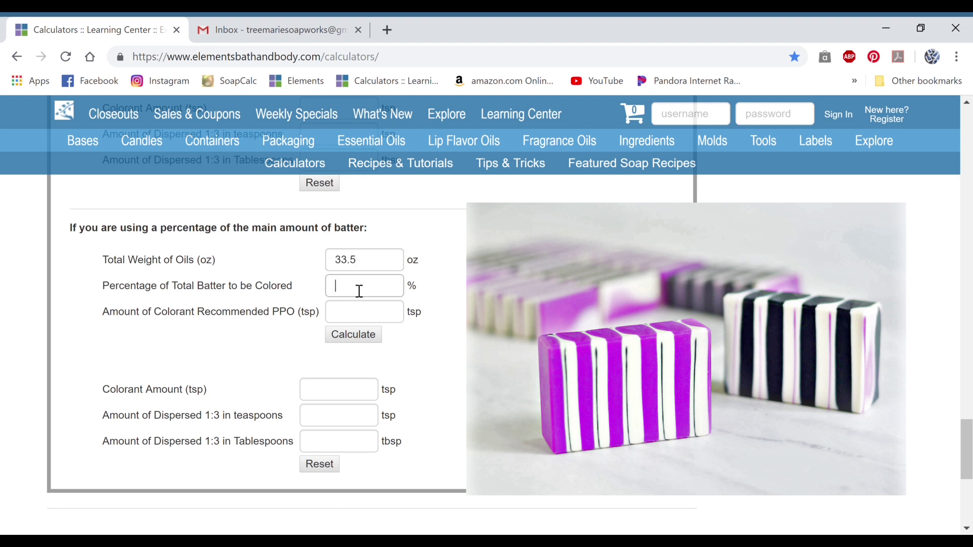
type("33.3")
left_click(357, 315)
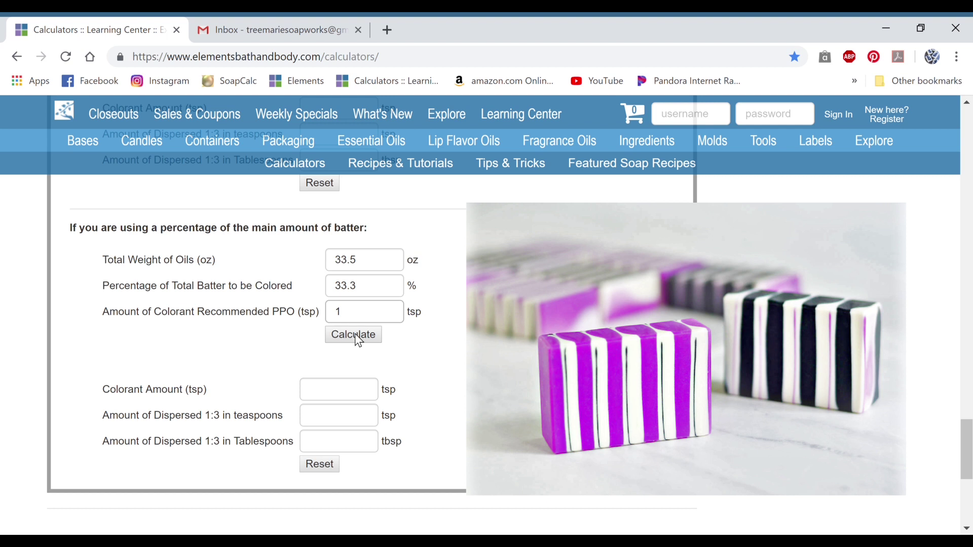
left_click(358, 337)
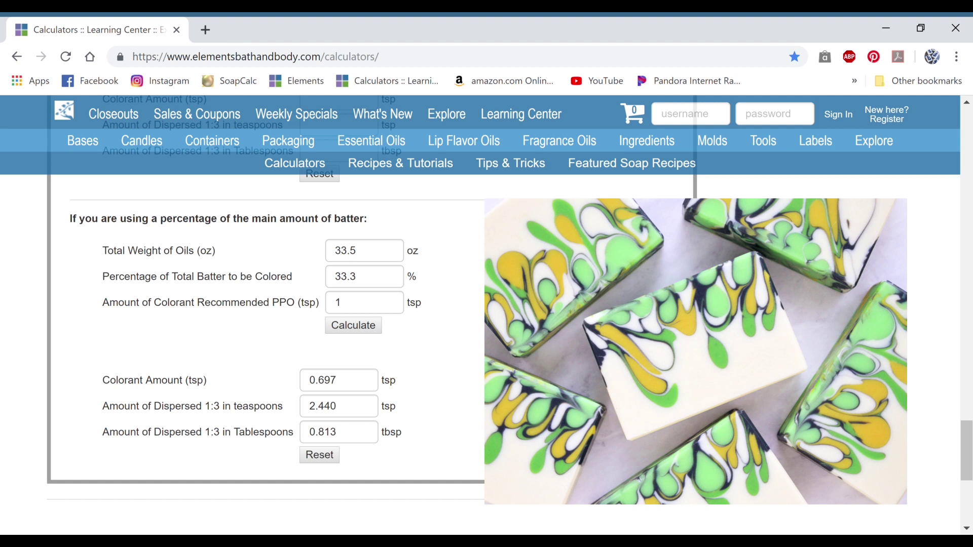
Reset the PPO percentage form and calculate 1.173 tsp for 40% of 46.9 oz oils at 1 tsp
left_click(328, 458)
left_click(358, 277)
type("40")
left_click(343, 254)
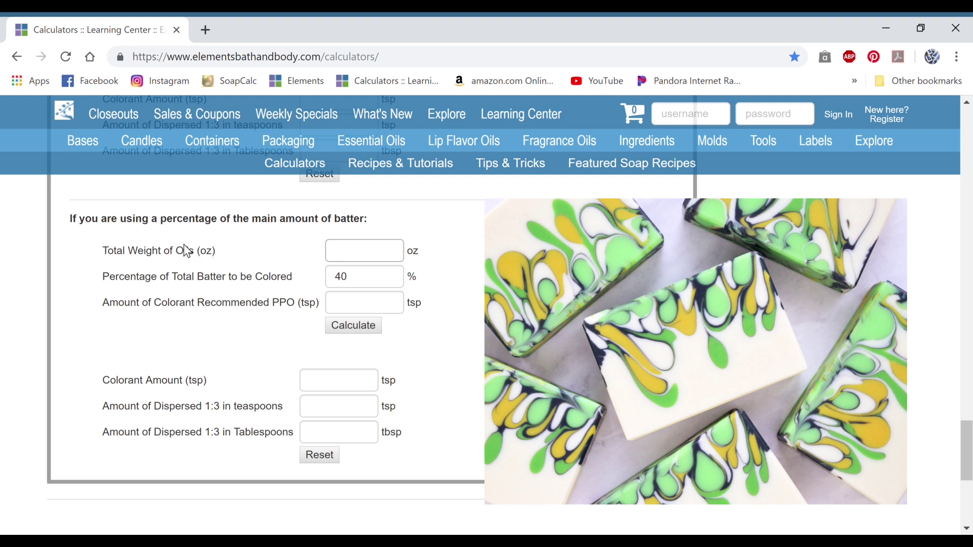
type("46.9")
left_click(353, 310)
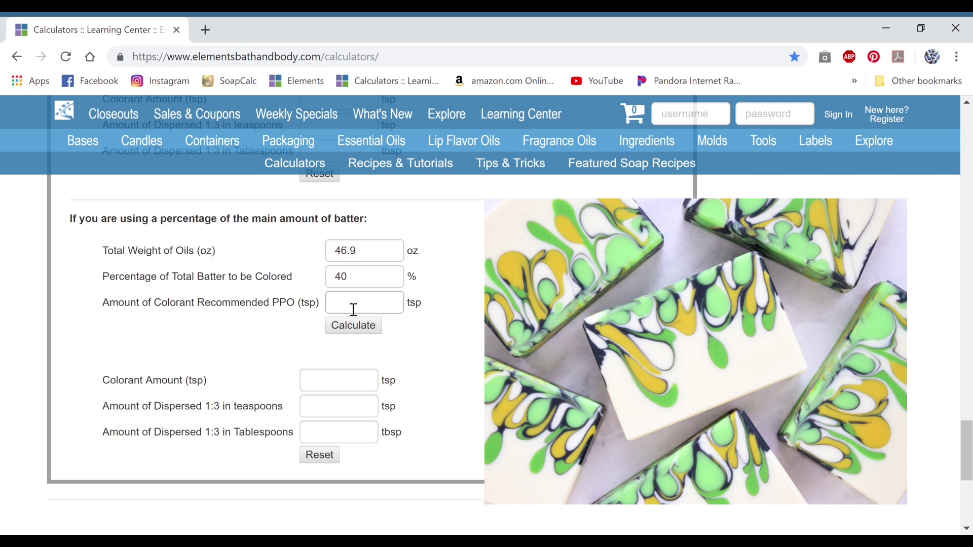
type("1")
left_click(353, 326)
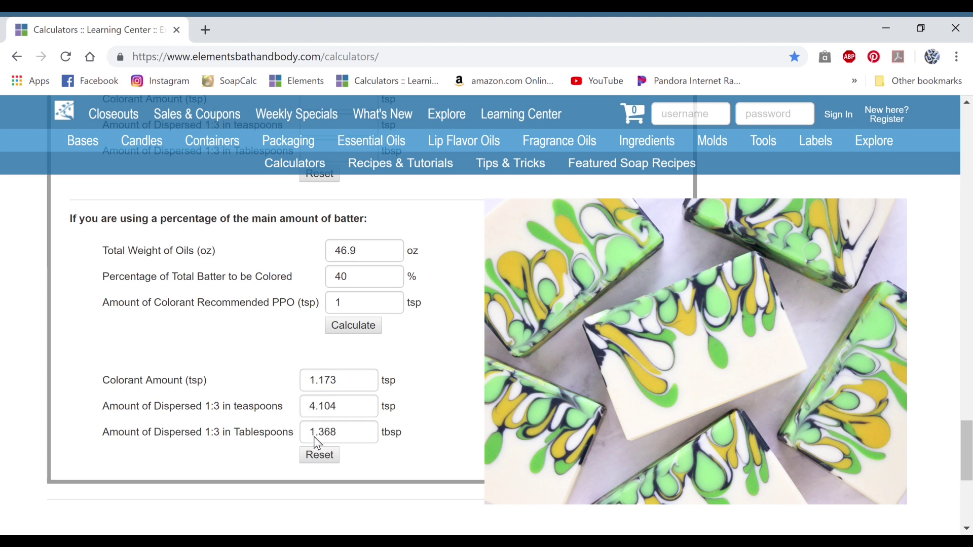
Enter 65.18 oz soap and 1.5 tsp PPS in the PPS percentage form, getting 0.917 tsp at 15%
scroll(446, 349, "up", 6)
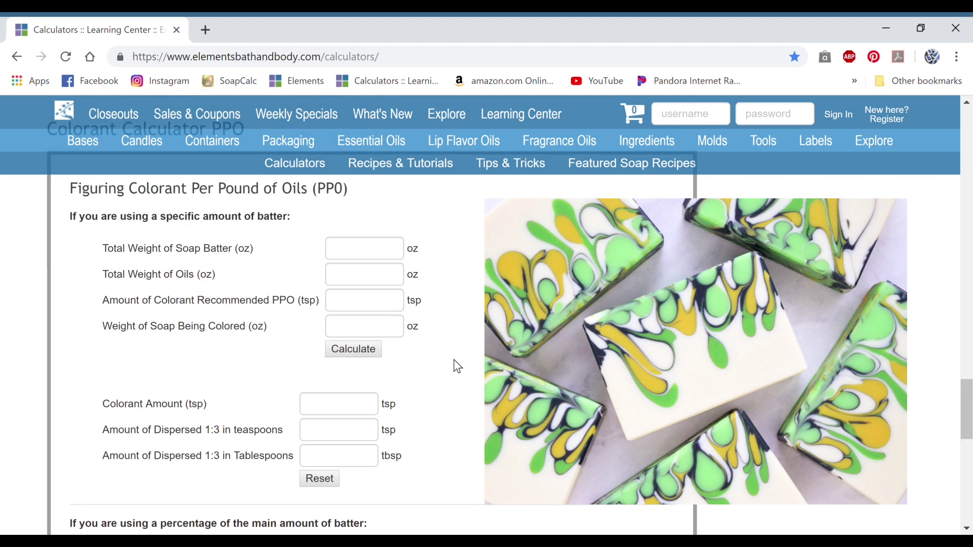
scroll(309, 321, "down", 2)
scroll(310, 319, "up", 8)
scroll(312, 319, "up", 10)
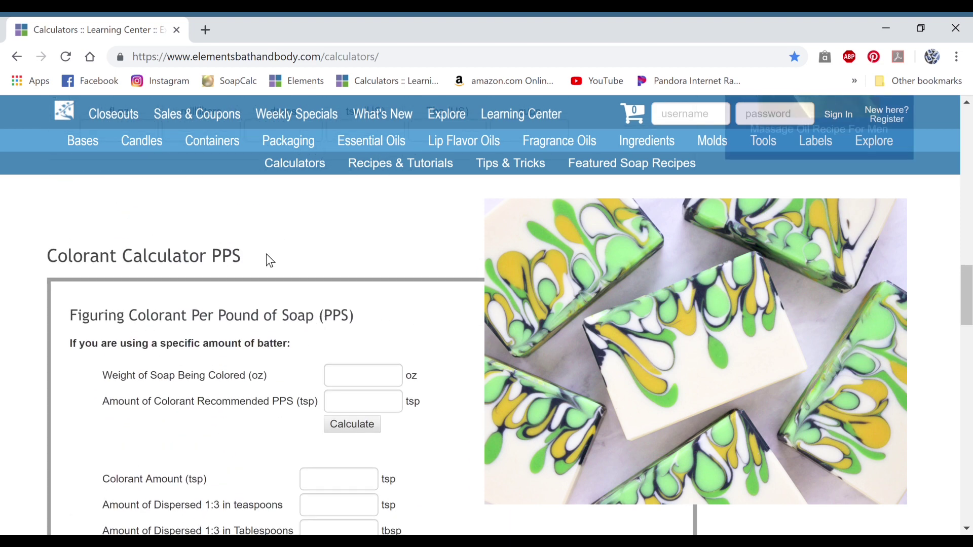
scroll(406, 276, "down", 8)
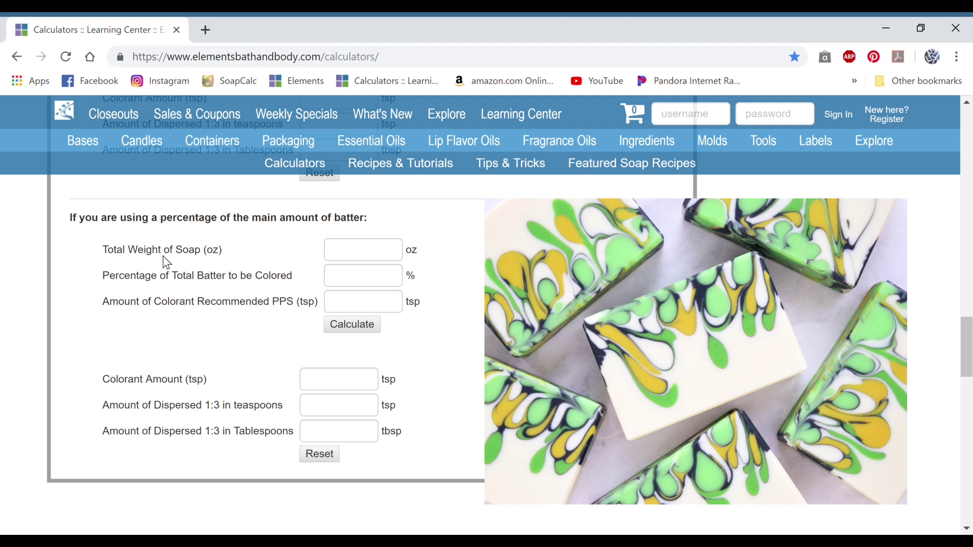
left_click(375, 258)
type("65.18")
left_click(363, 283)
left_click(362, 308)
type("1.5")
left_click(355, 326)
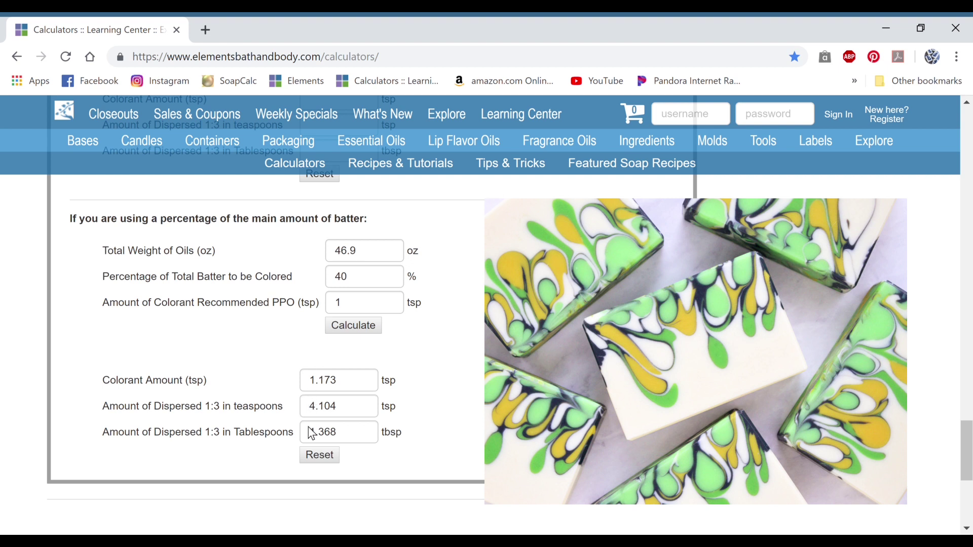
Reset the PPO calculator and compute colorant for 15% of 46.9 oz oils at .2 tsp PPO
left_click(318, 456)
left_click(363, 255)
type("4")
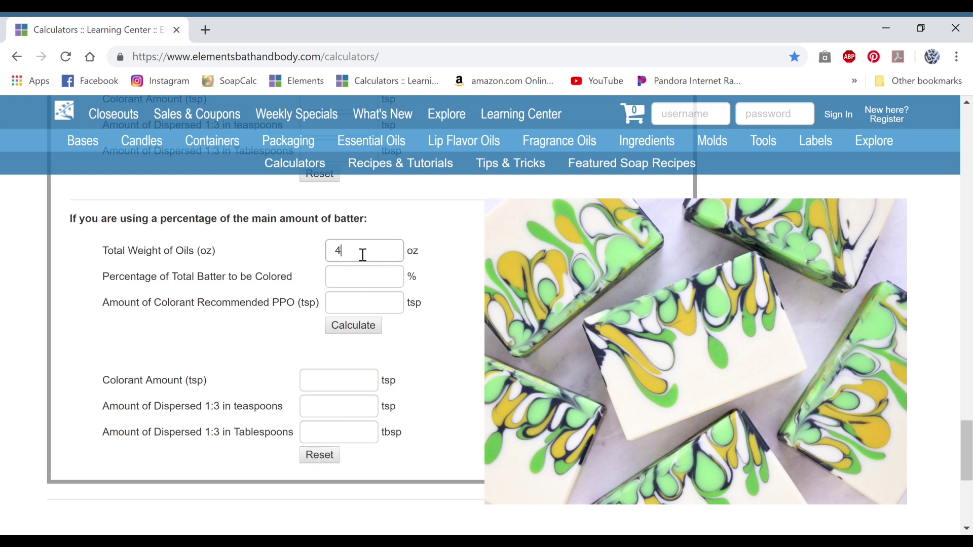
type("6.9")
left_click(353, 282)
type("15")
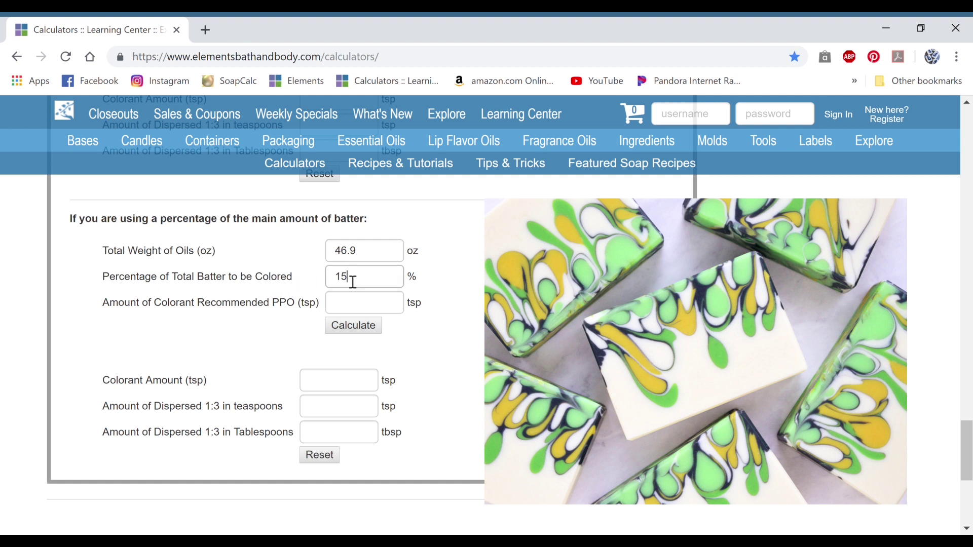
left_click(364, 307)
type(".2")
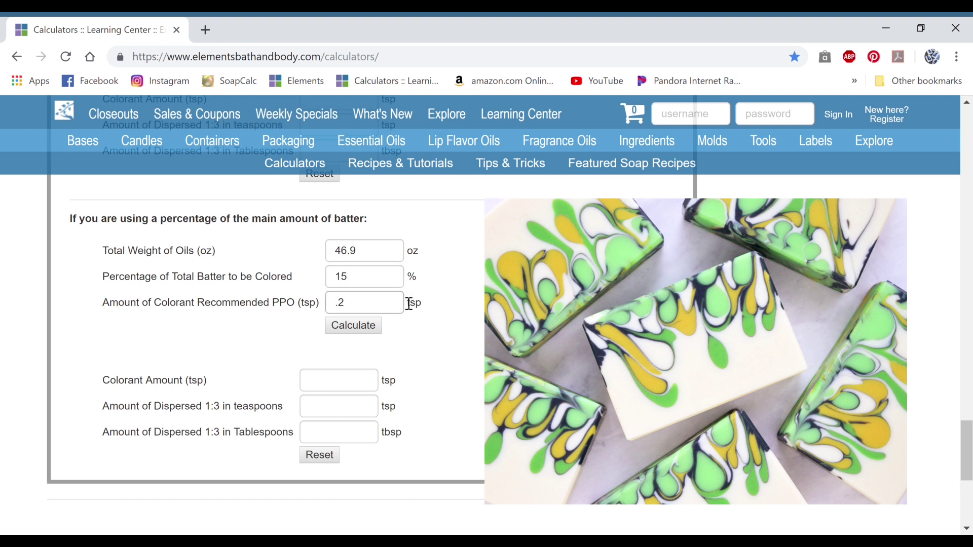
left_click(353, 327)
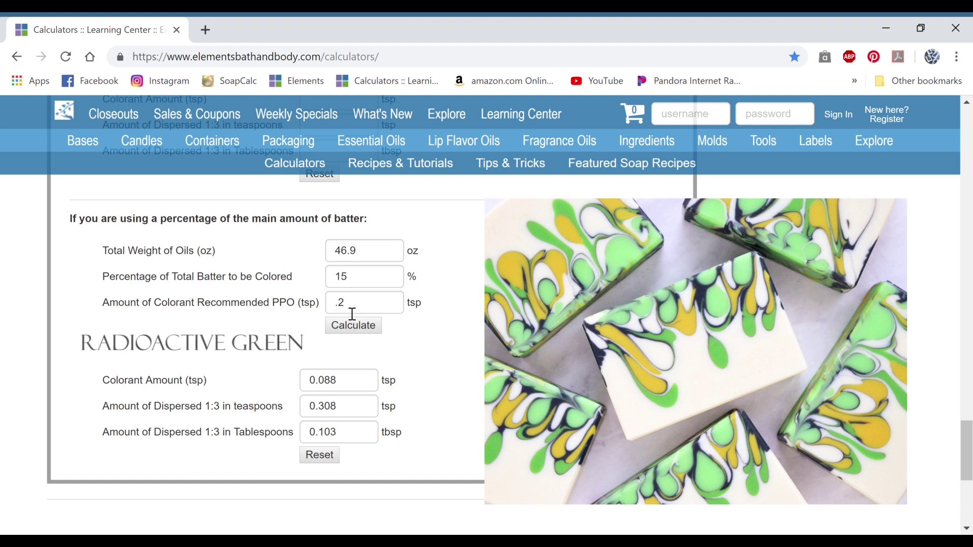
Recalculate the 15% portion at .75 tsp PPO, then at 1 tsp PPO for 0.440 tsp colorant
left_click_drag(350, 303, 323, 305)
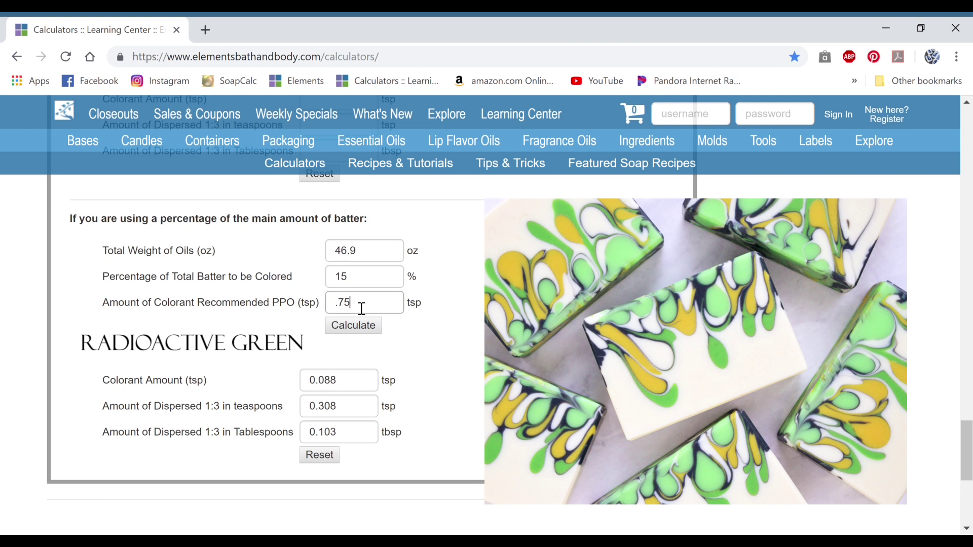
left_click(353, 333)
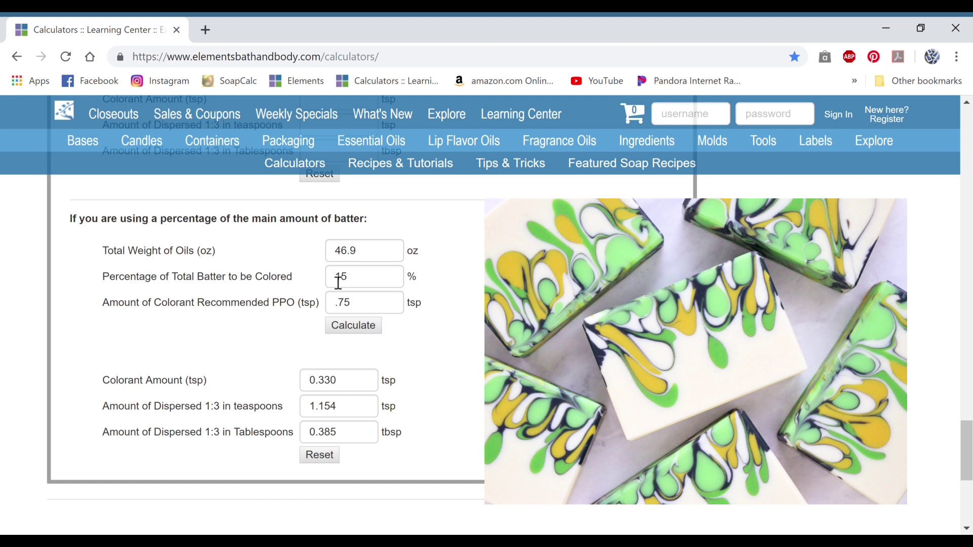
left_click_drag(371, 305, 330, 305)
type("1")
left_click(331, 325)
Change the PPO amount to .25 tsp, then to .75 tsp, and recalculate for 0.330 tsp colorant
left_click_drag(354, 310, 336, 310)
type(".25")
left_click_drag(360, 310, 337, 311)
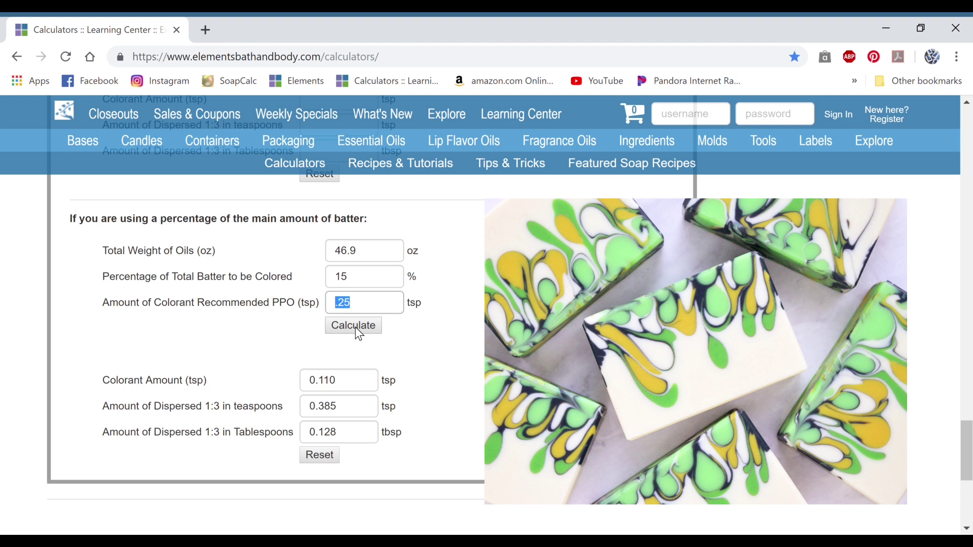
key("BackSpace")
type(".75")
left_click(342, 325)
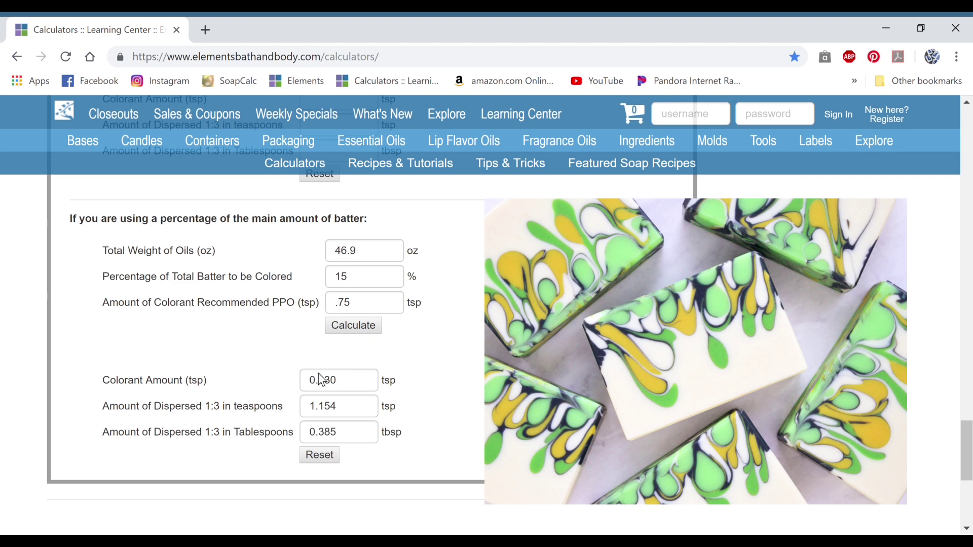